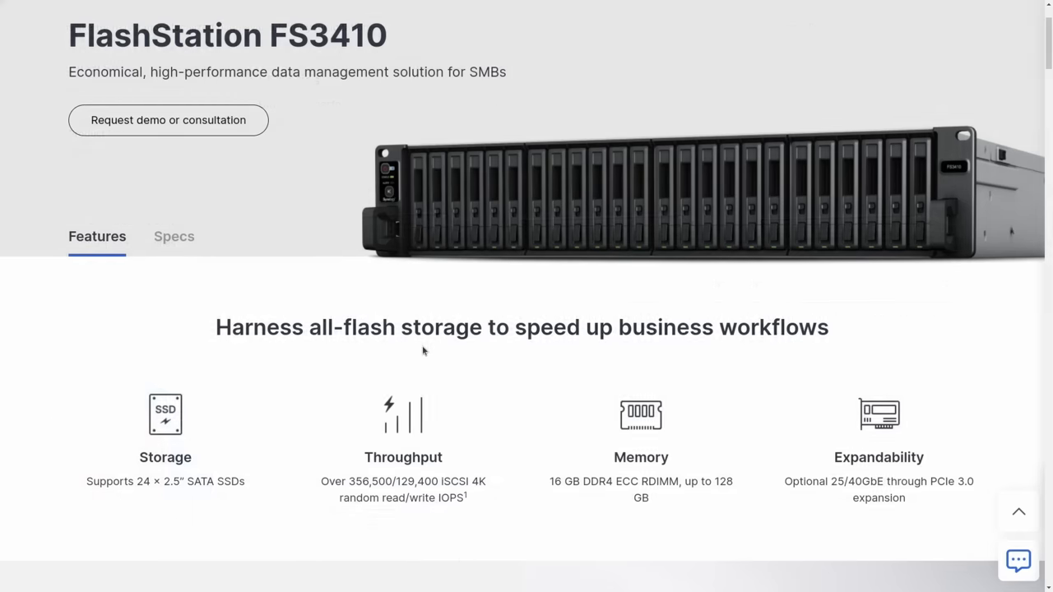
- Review the FlashStation FS3410 hardware specs for CPU, memory, storage, external ports and PCIe, highlighting the system memory value
left_click(194, 230)
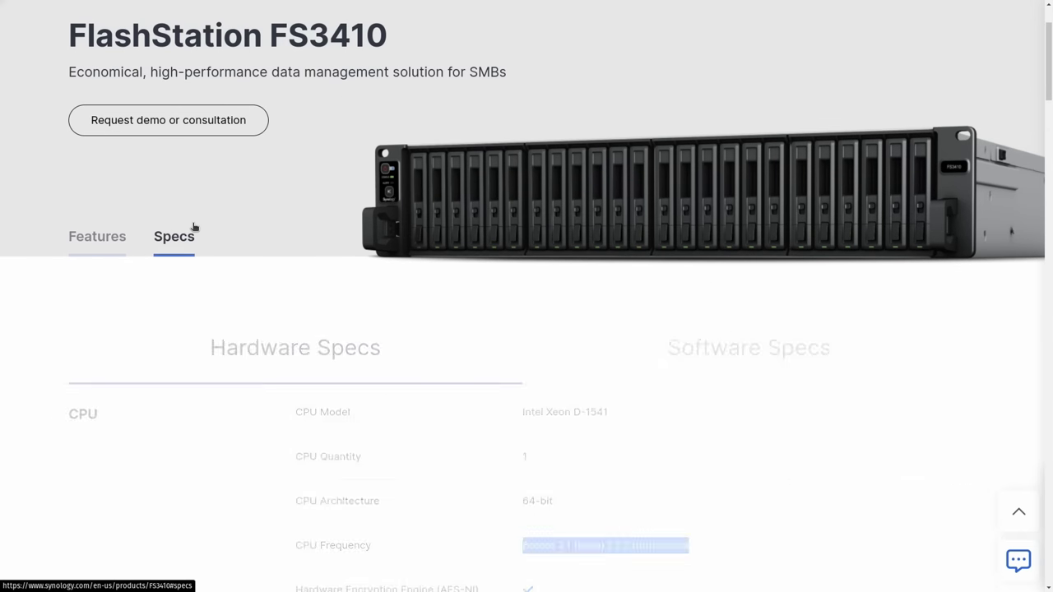
scroll(565, 405, "down", 1)
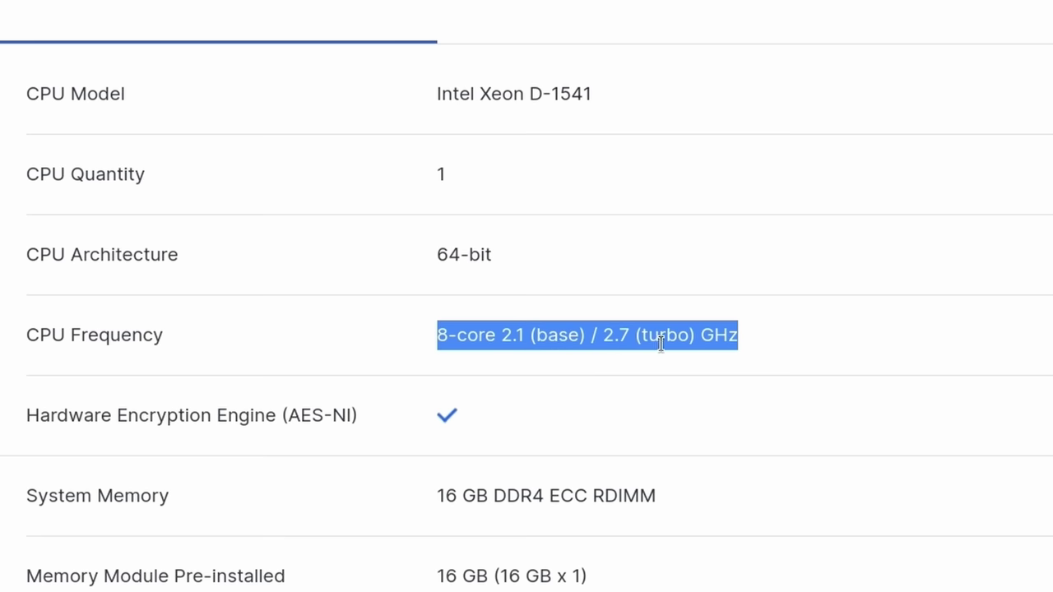
scroll(853, 273, "down", 3)
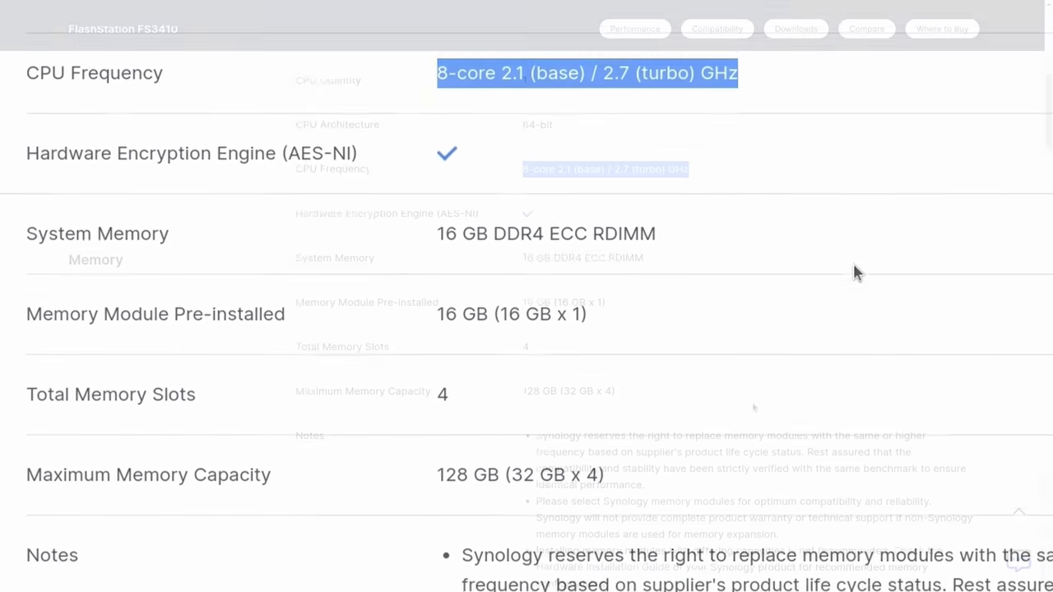
triple_click(543, 238)
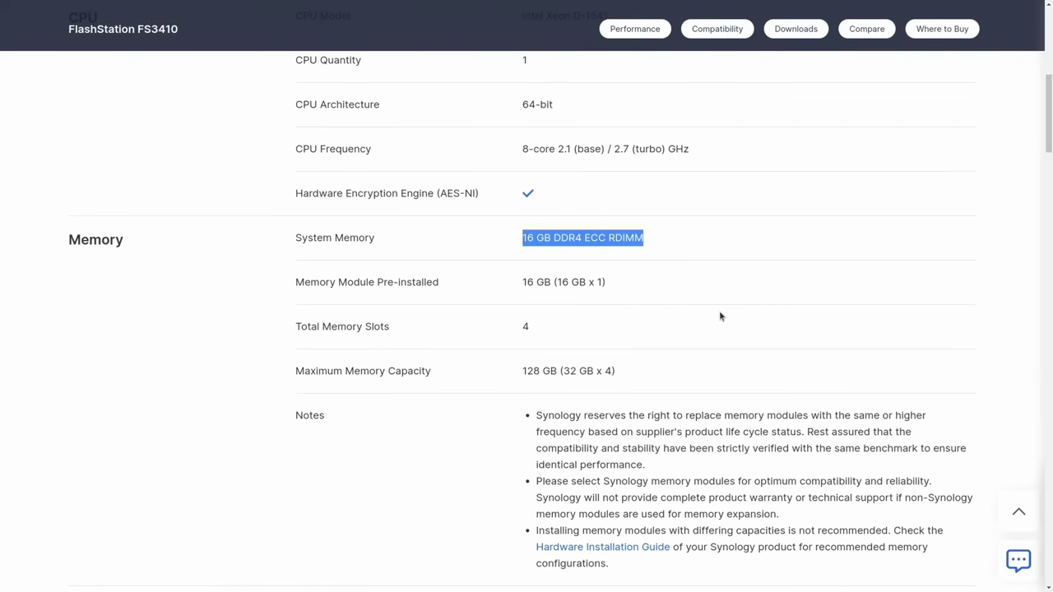
scroll(719, 316, "down", 2)
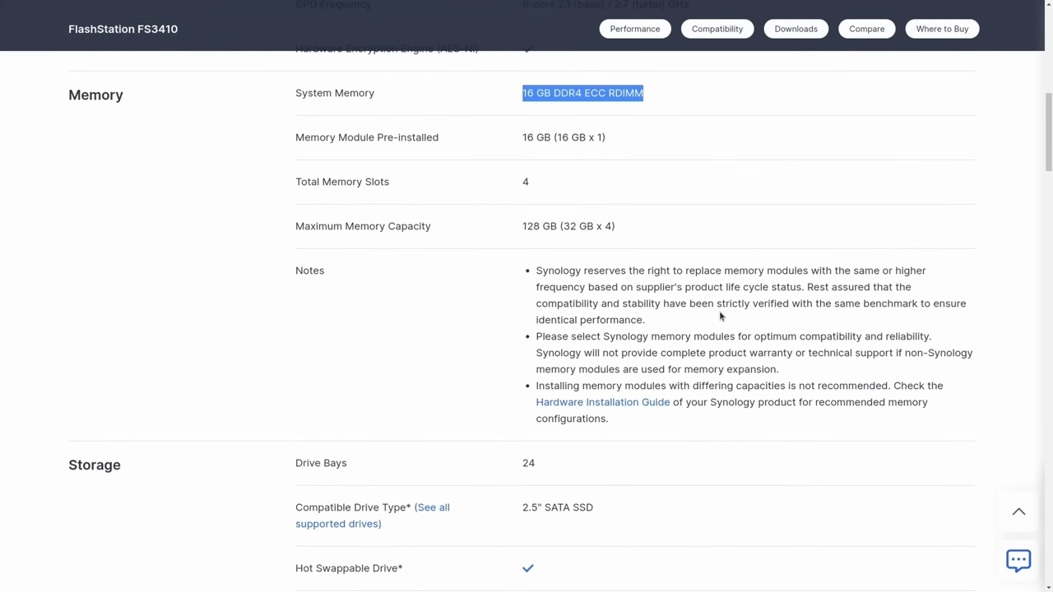
scroll(719, 315, "down", 2)
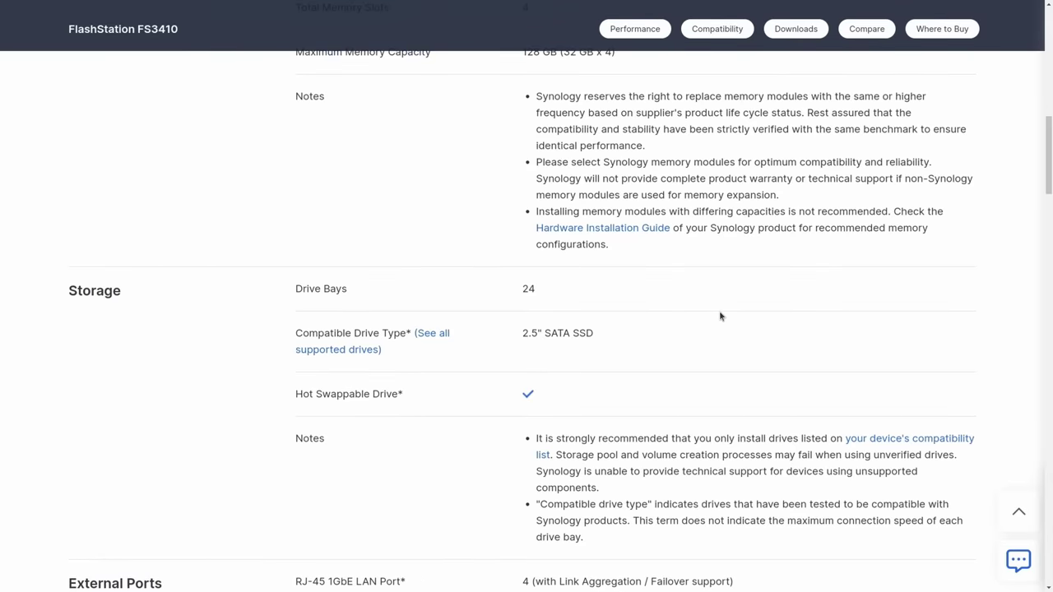
scroll(719, 316, "down", 4)
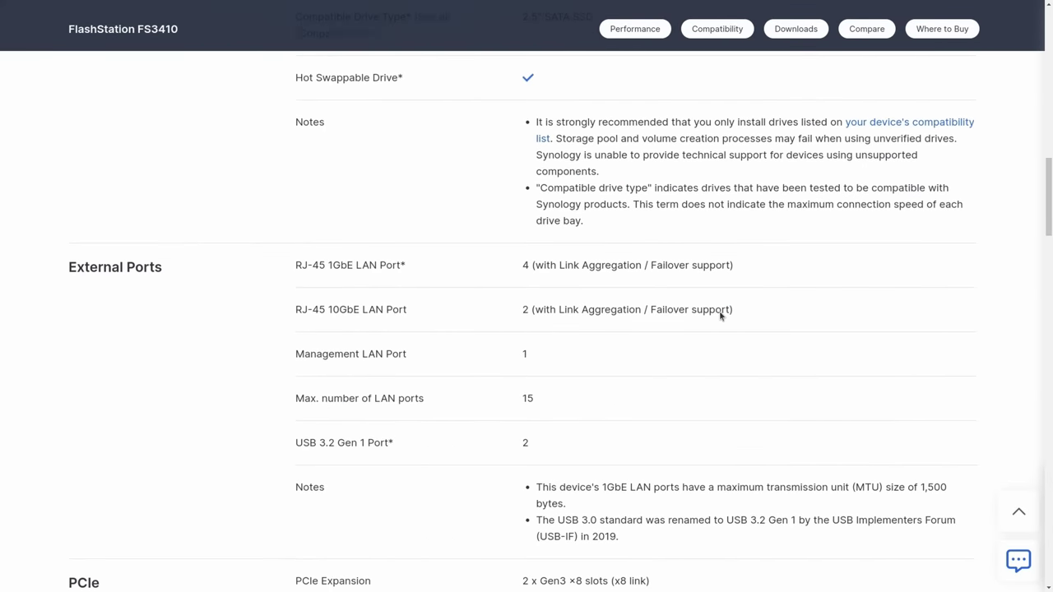
scroll(719, 316, "down", 2)
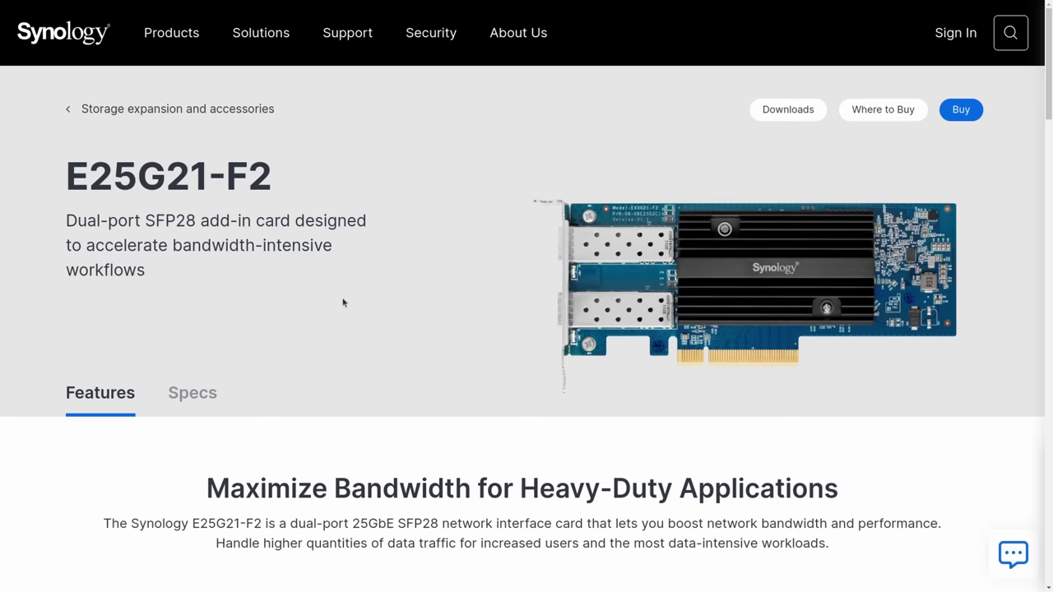
- Review the E25G21-F2 network card's features and the FS3410's power supply specifications
scroll(343, 303, "down", 3)
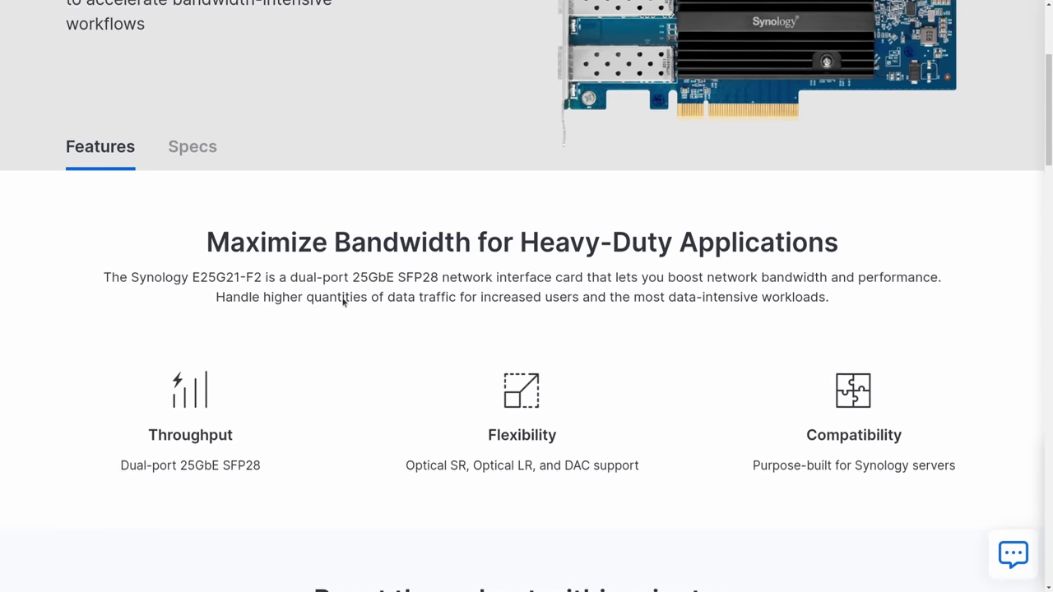
scroll(343, 302, "down", 6)
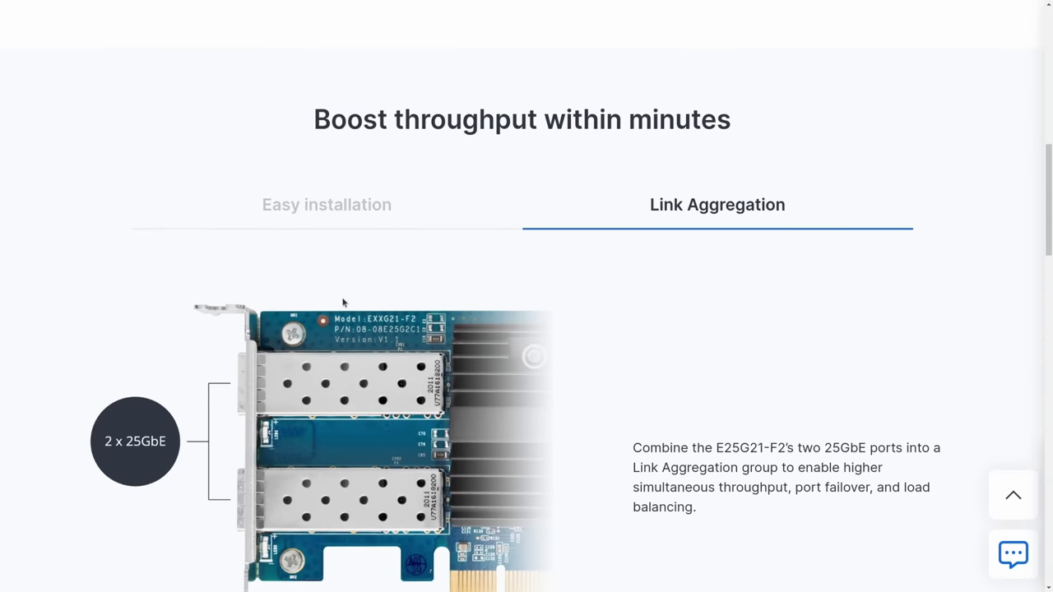
scroll(343, 302, "down", 2)
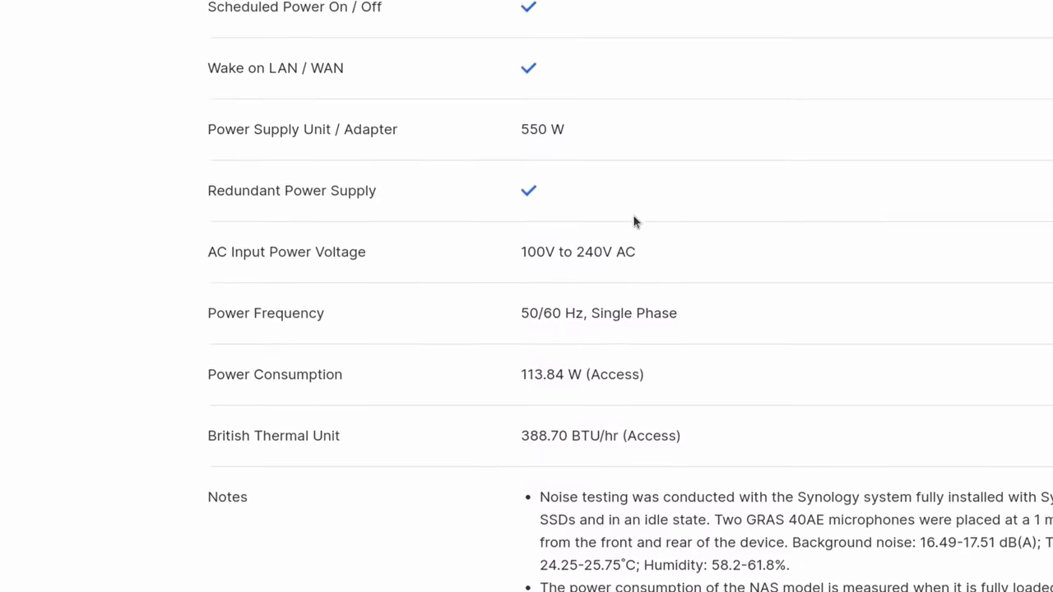
scroll(633, 220, "down", 3)
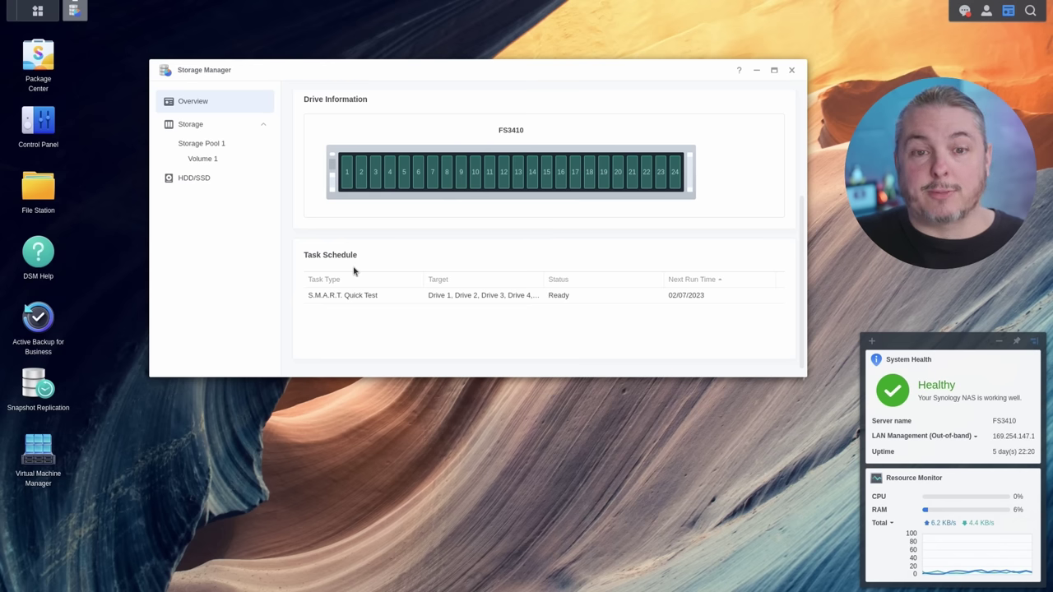
- In Storage Manager, inspect the details of Drive 1 and Drive 13 by choosing each from the FS3410 drive diagram
left_click(346, 173)
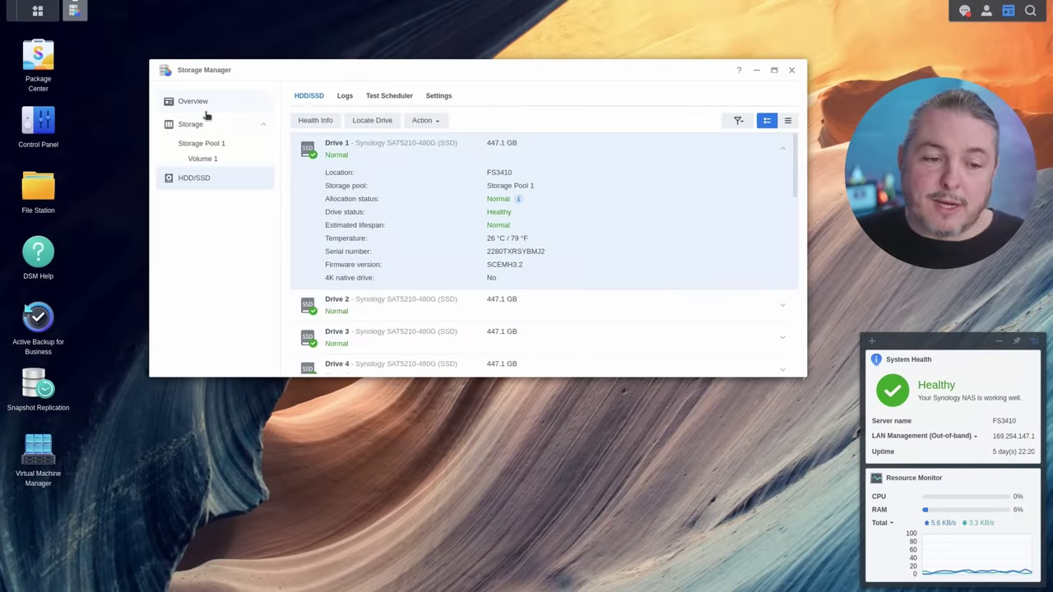
left_click(197, 102)
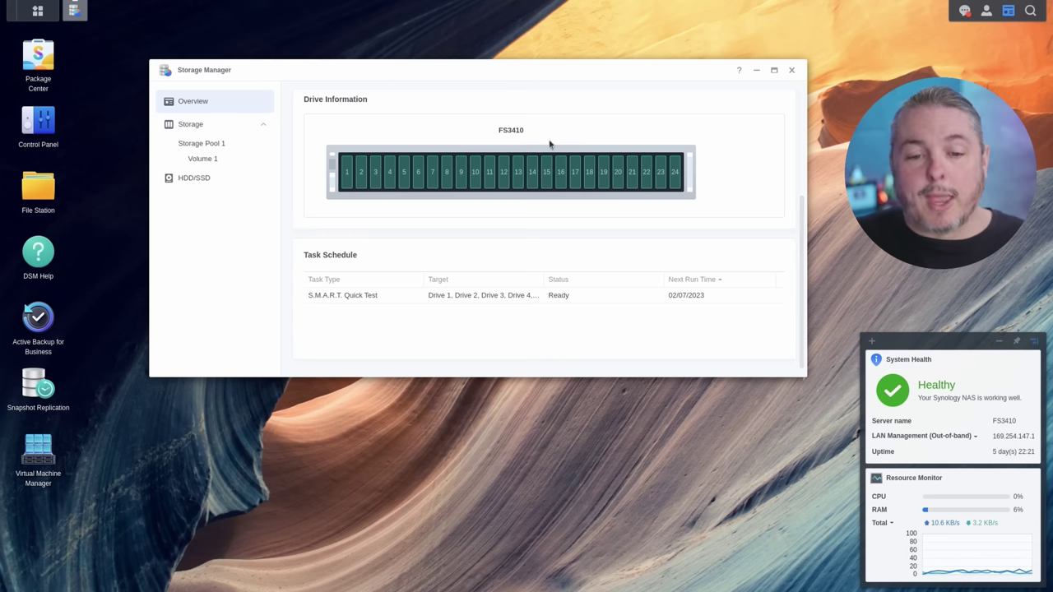
left_click(518, 171)
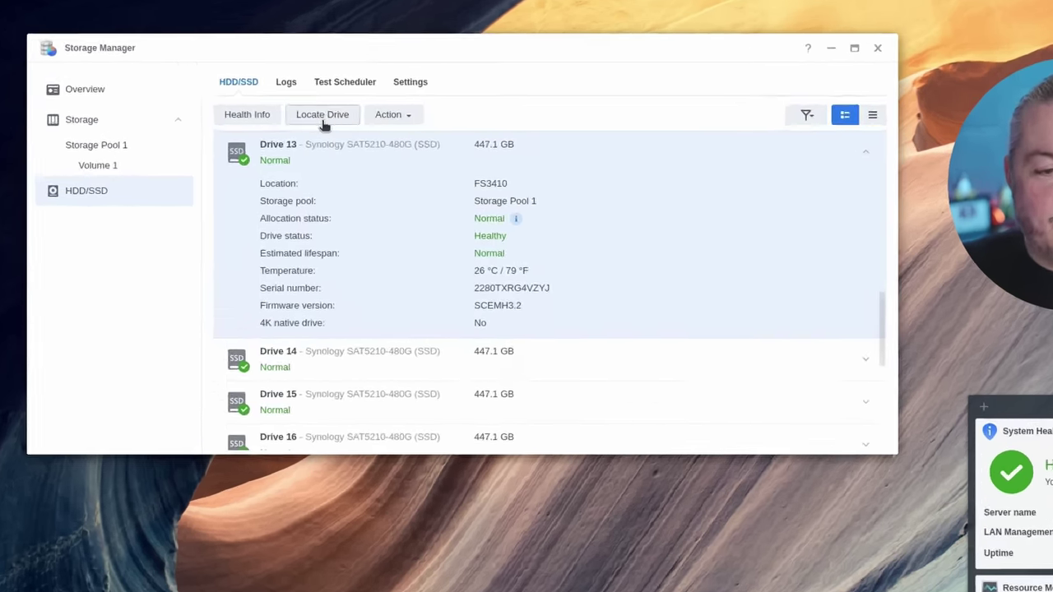
- Examine the Locate Drive options for Drive 13, choose a duration of 5 minutes, and close without locating the drive
left_click(371, 122)
left_click(435, 299)
left_click(430, 362)
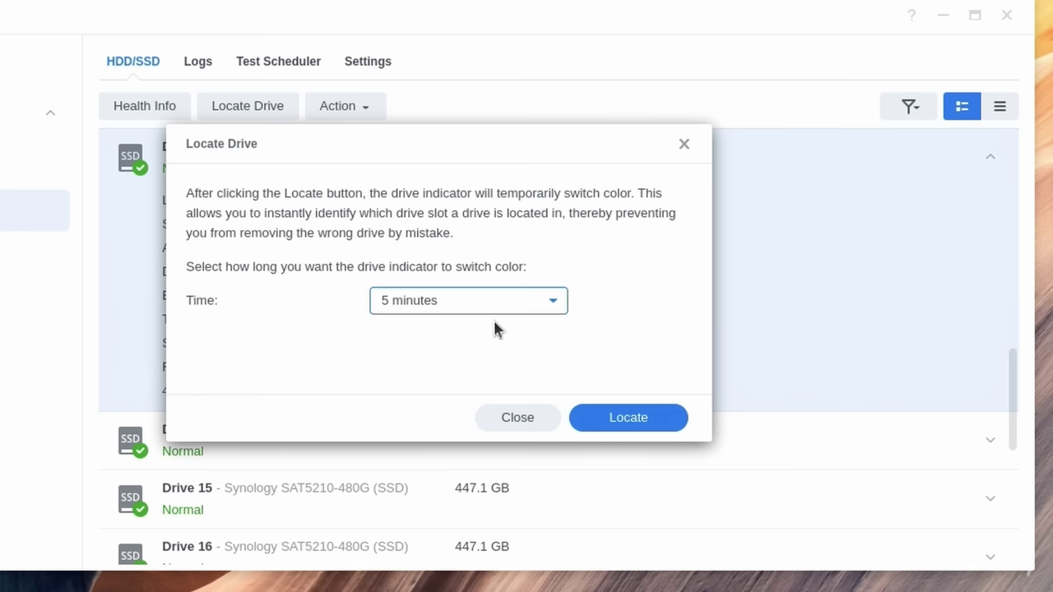
left_click(541, 421)
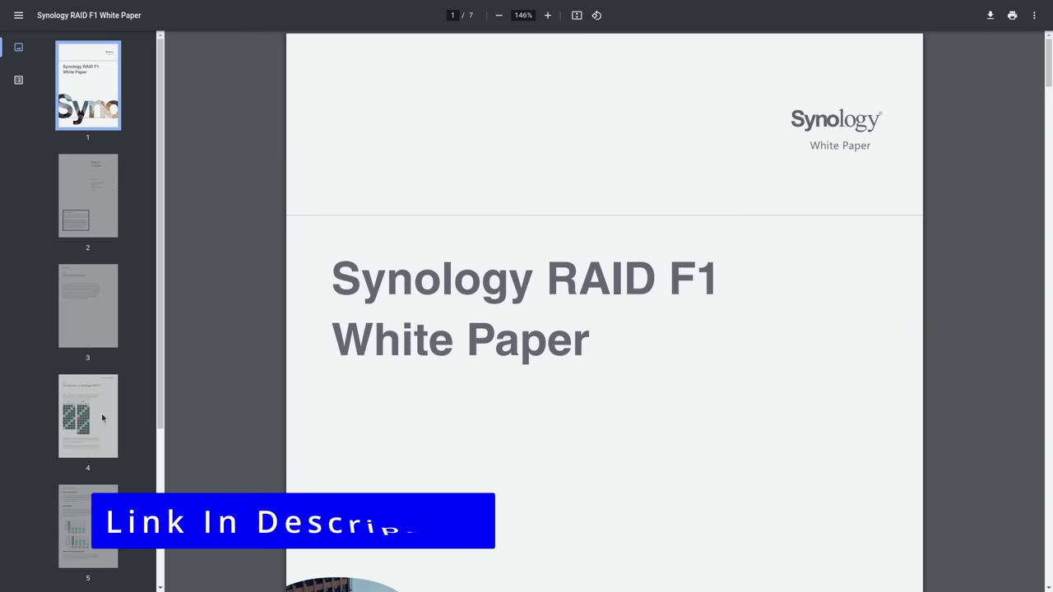
- Browse pages 4 and 5 of the Synology RAID F1 white paper, starting with the RAID 5 versus RAID F1 layout comparison
left_click(102, 418)
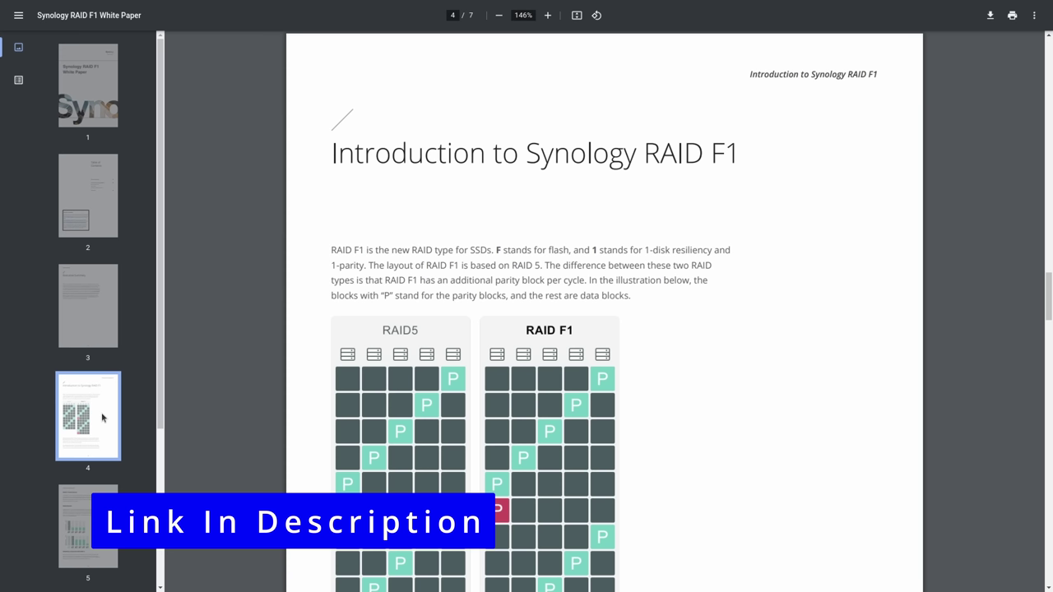
left_click(76, 527)
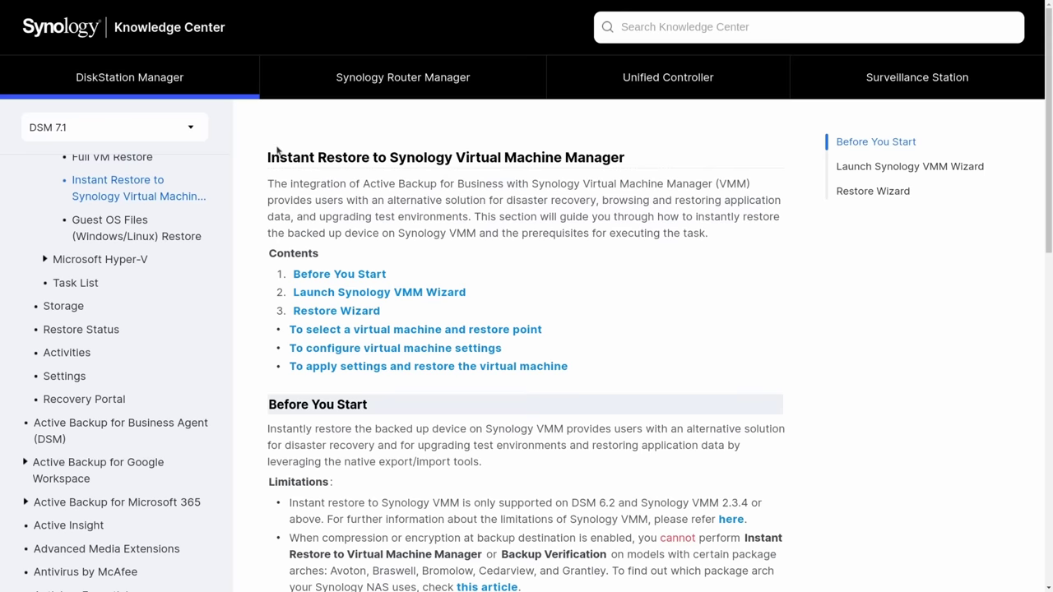
- Highlight the title of the Instant Restore to Synology Virtual Machine Manager article and read through its content
triple_click(276, 156)
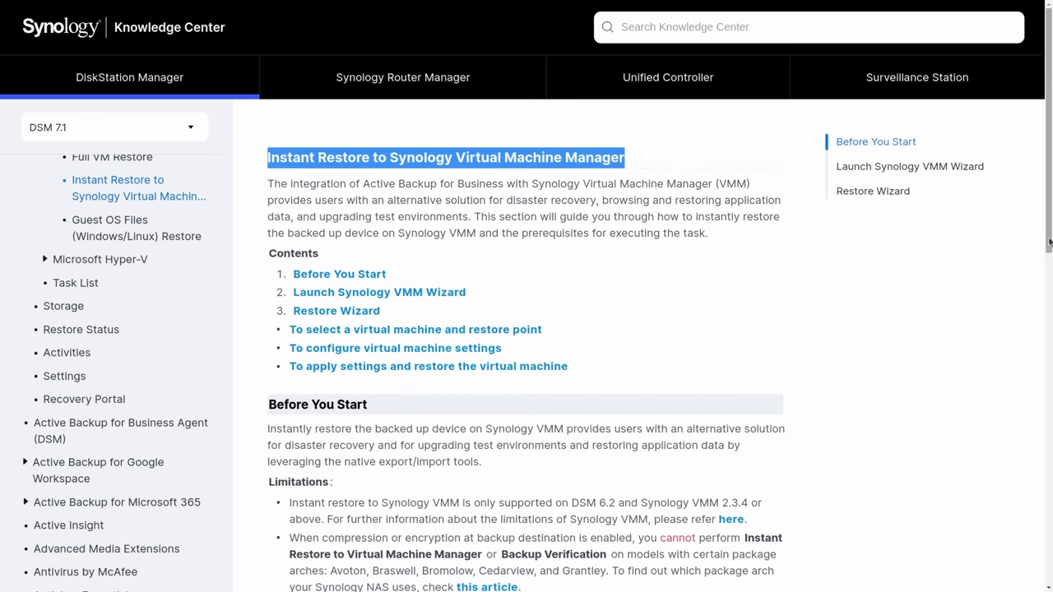
left_click_drag(1038, 264, 1027, 407)
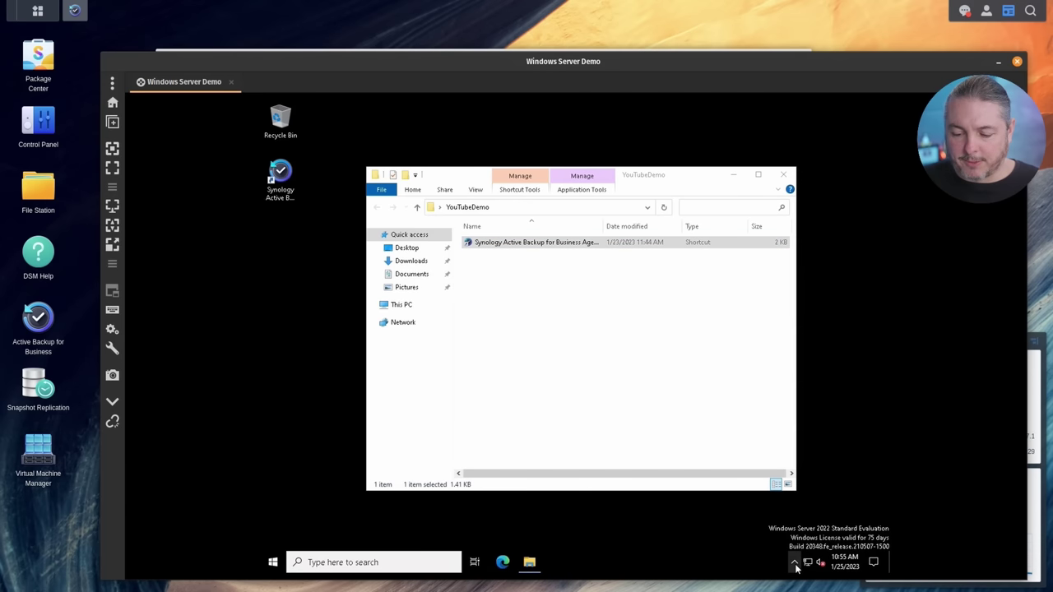
- On the Windows Server Demo machine, open the backup status of the Synology Active Backup for Business Agent
double_click(289, 172)
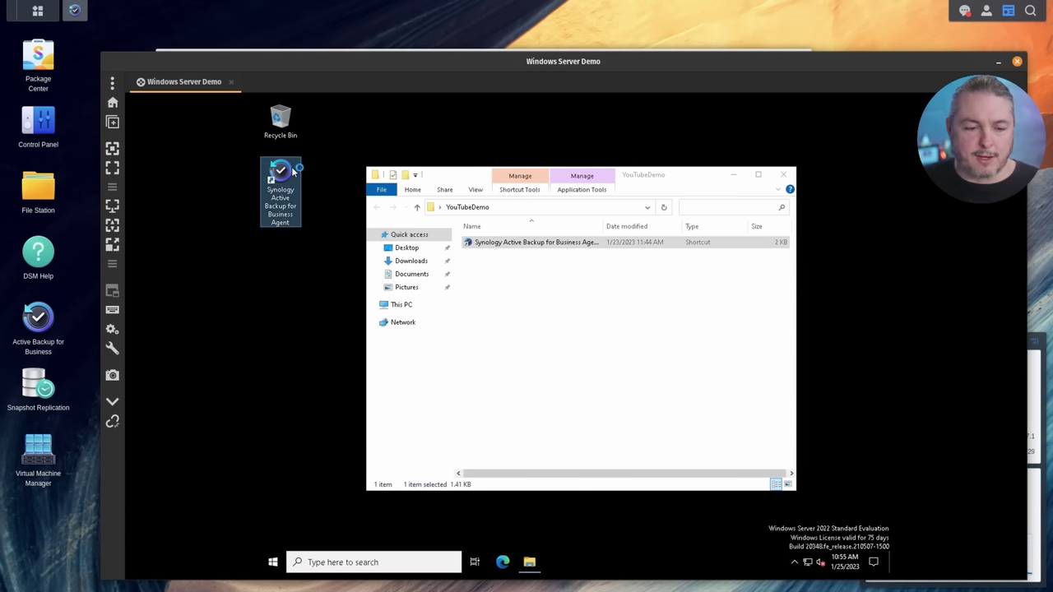
left_click(792, 562)
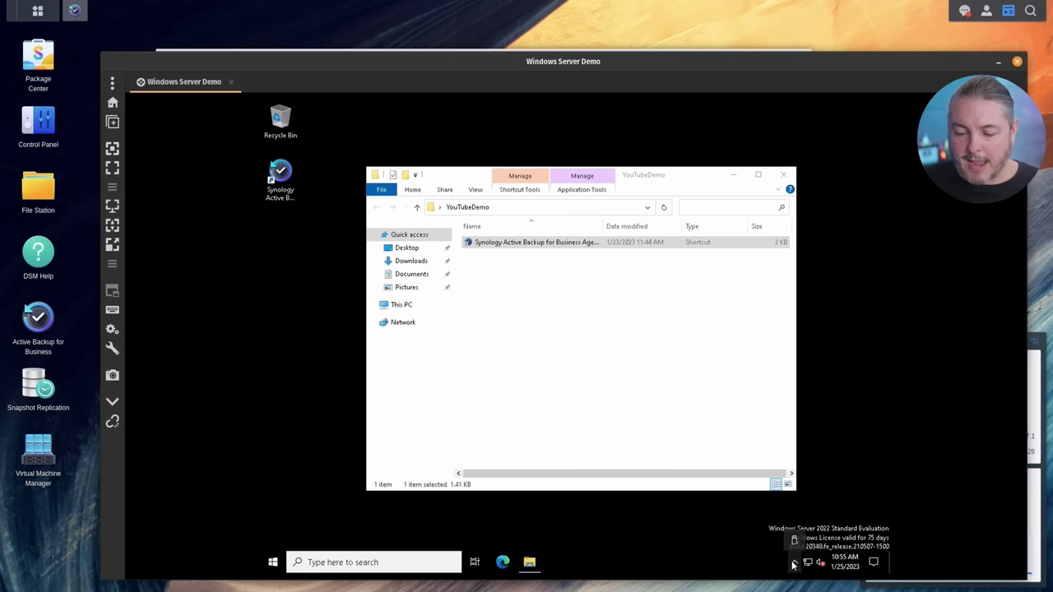
right_click(805, 543)
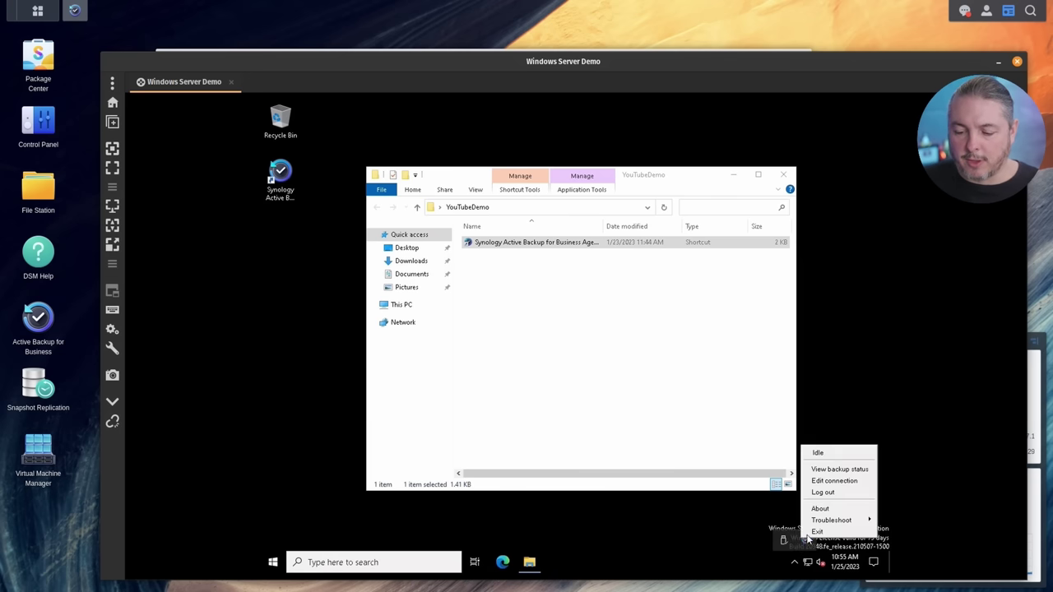
left_click(834, 470)
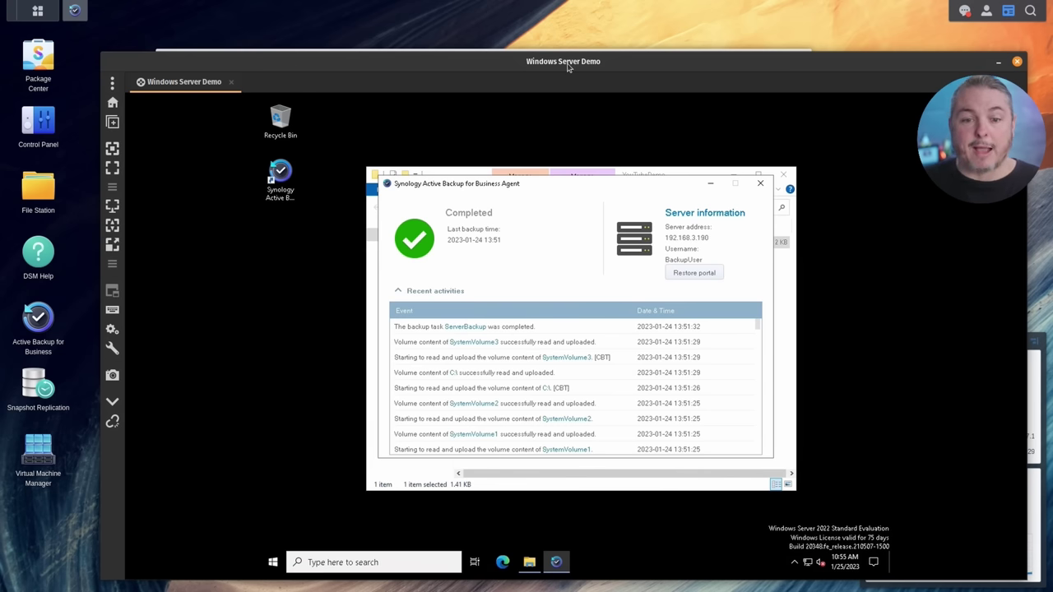
- Switch to Active Backup for Business and run the ServerBackup task from the physical server task list
mouse_move(563, 69)
left_mouse_down()
mouse_move(551, 54)
mouse_move(551, 71)
left_mouse_up()
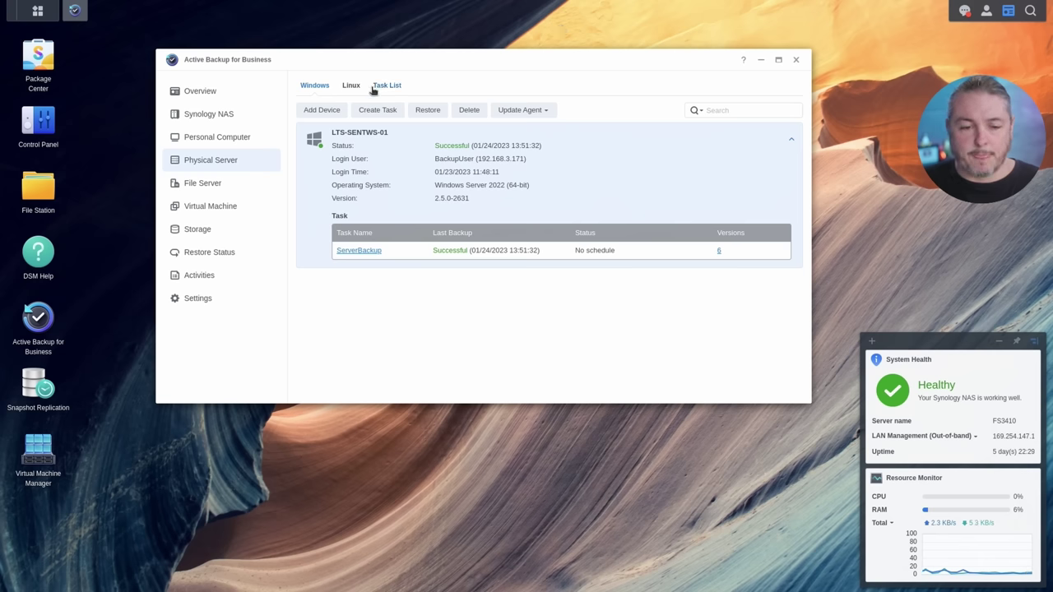
left_click(379, 86)
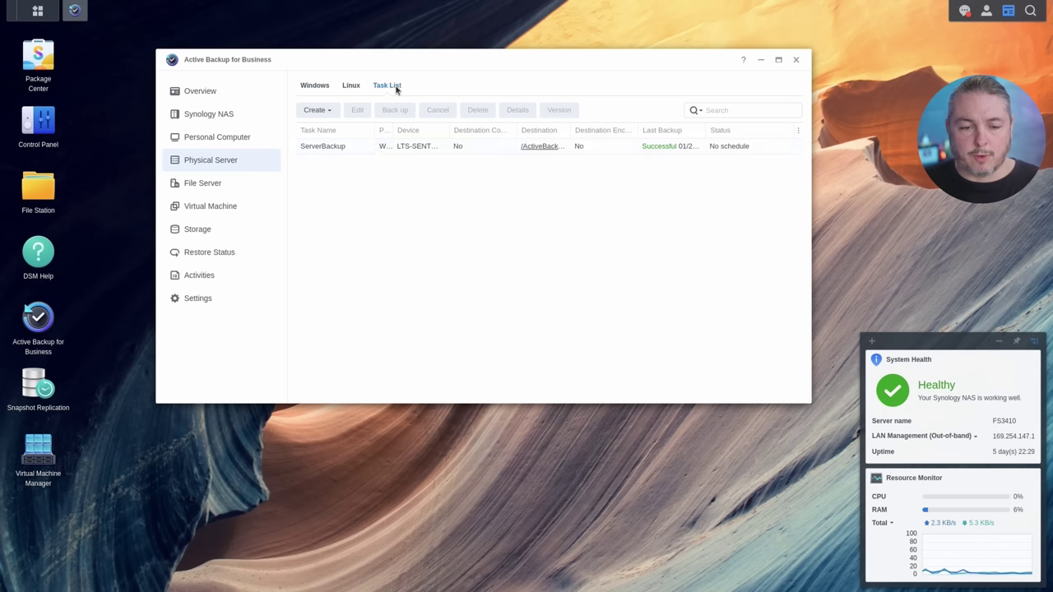
left_click(330, 149)
left_click(396, 110)
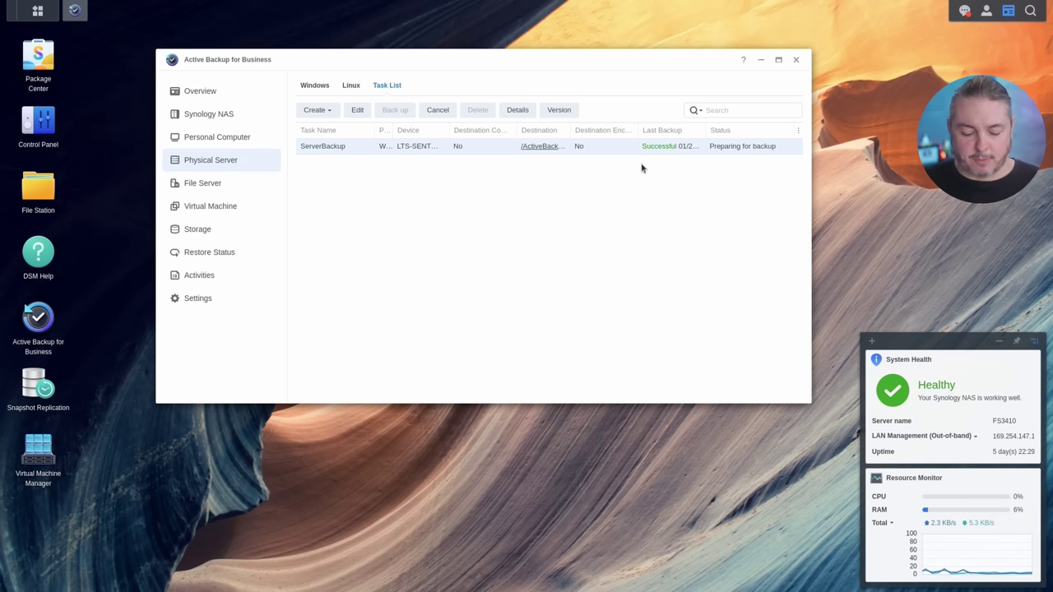
- Switch back to the Windows Server Demo machine and shut it down with the reason Other (Unplanned)
key("super")
left_click(646, 277)
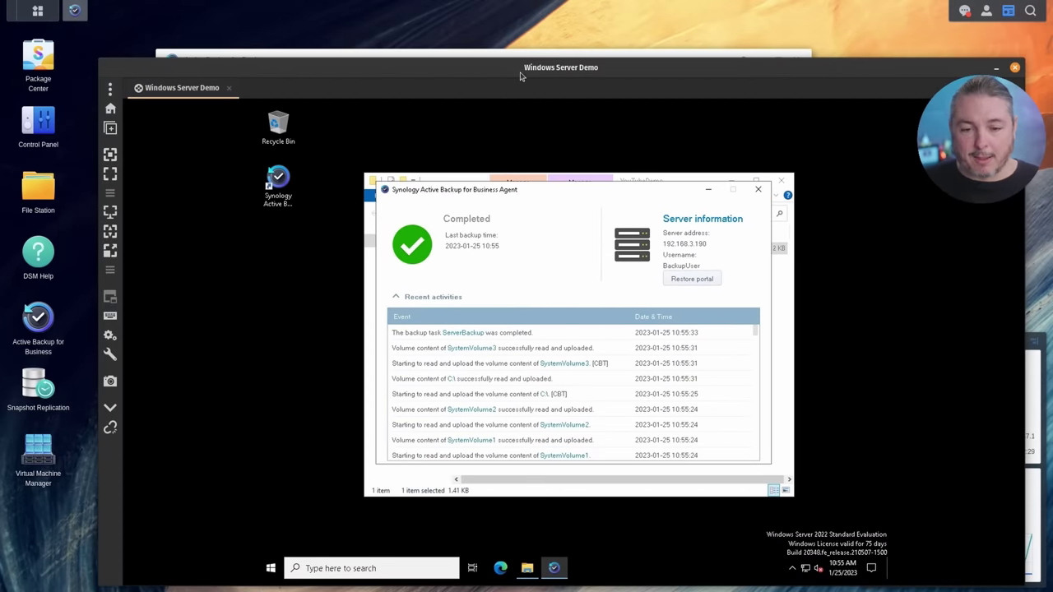
left_click(271, 568)
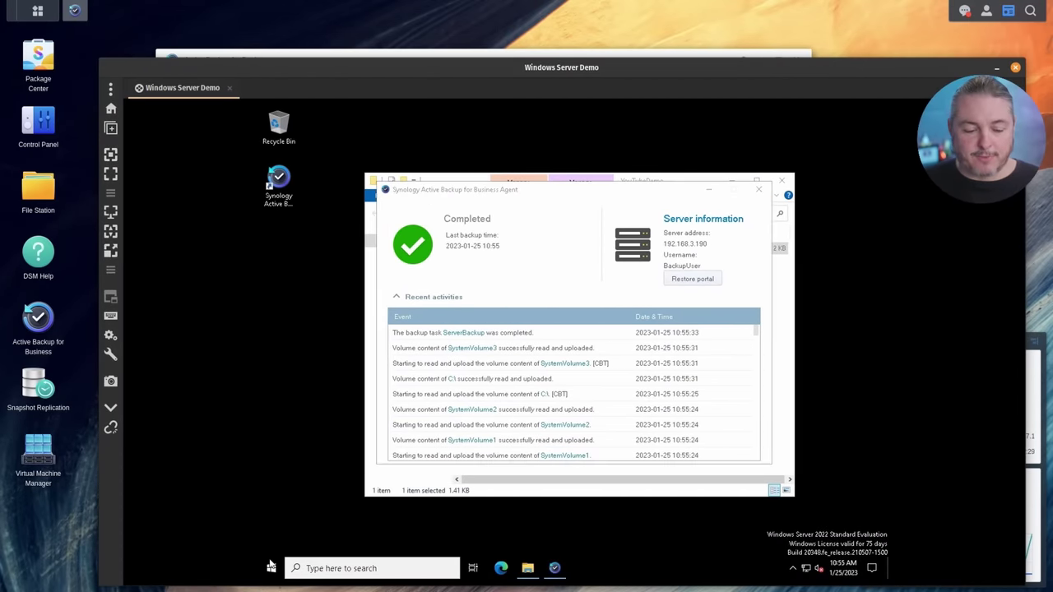
left_click(271, 543)
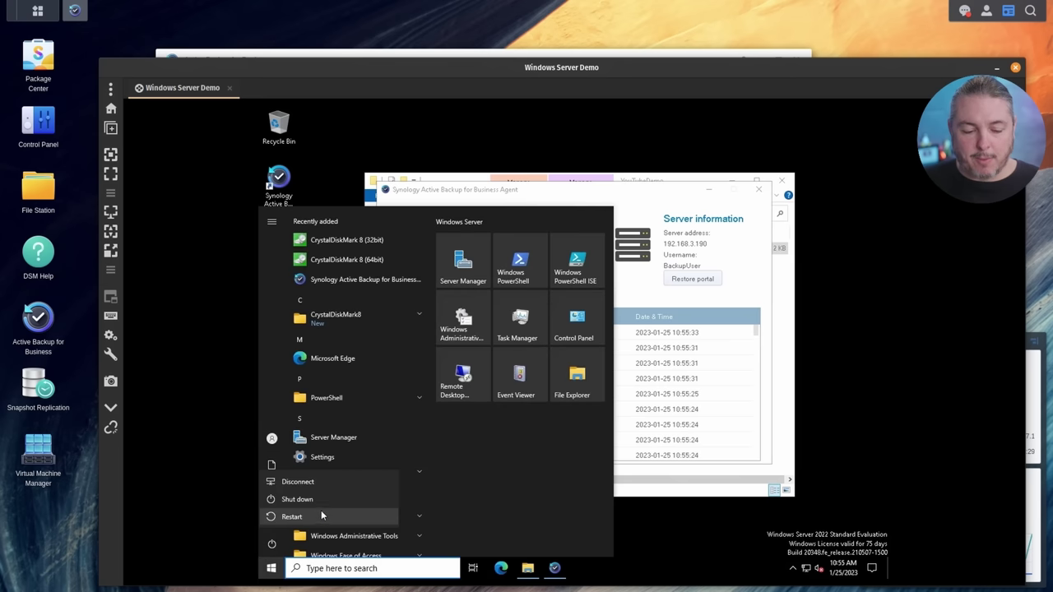
left_click(322, 506)
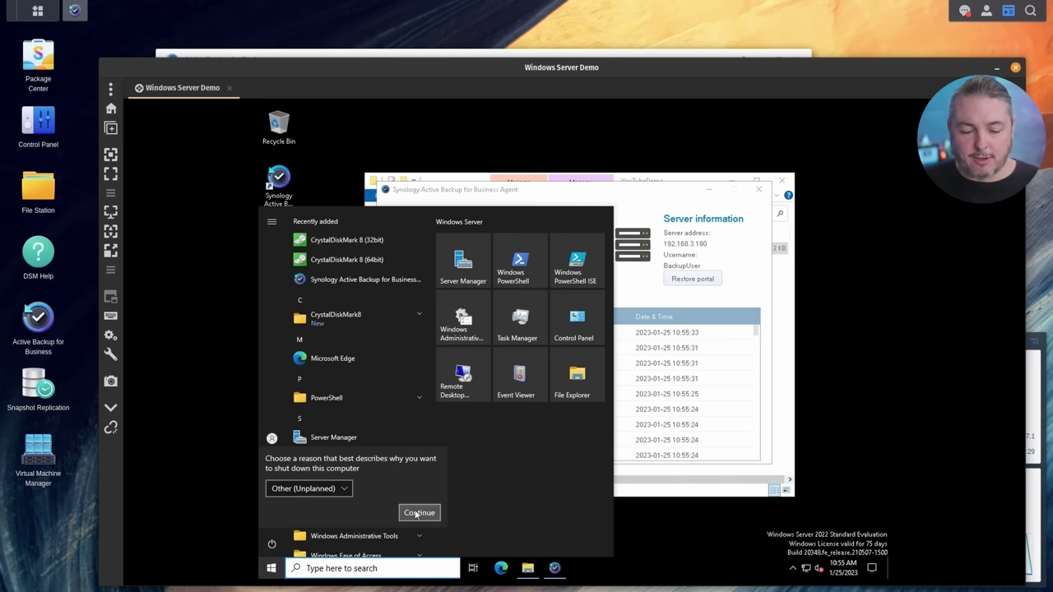
left_click(418, 511)
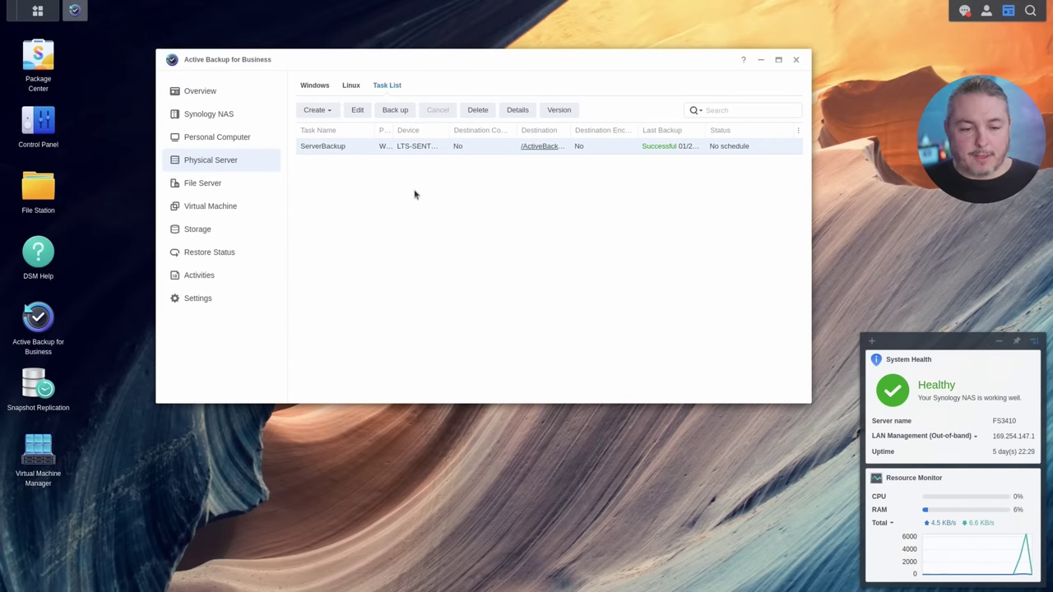
- Start an Instant Restore to Synology Virtual Machine Manager (VMM) of the Windows physical server from the 01/25/2023 10:55:21 restore point
left_click(317, 89)
left_click(426, 110)
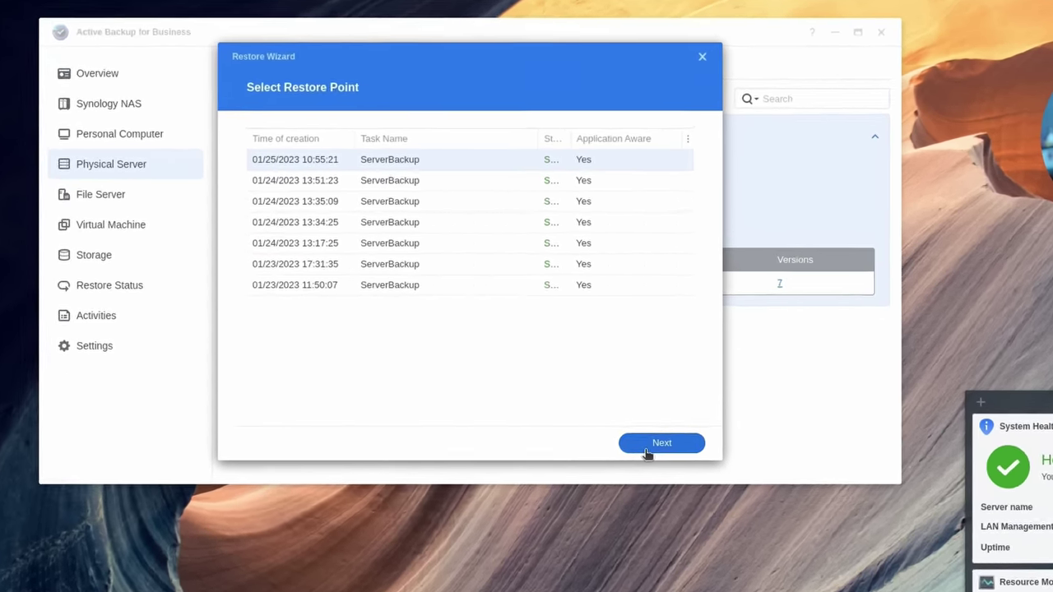
left_click(619, 374)
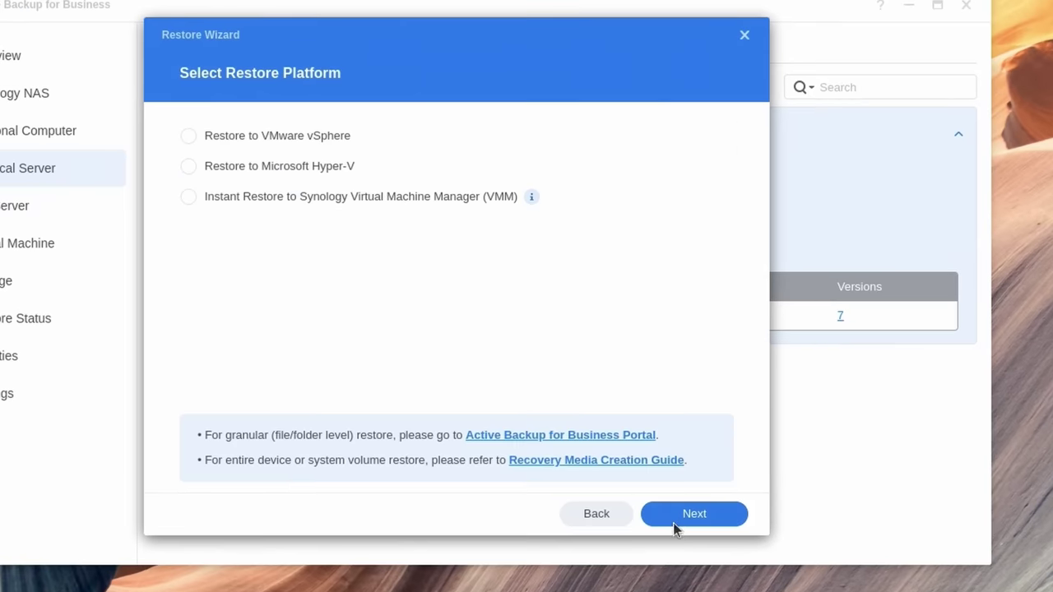
left_click(264, 197)
left_click(699, 519)
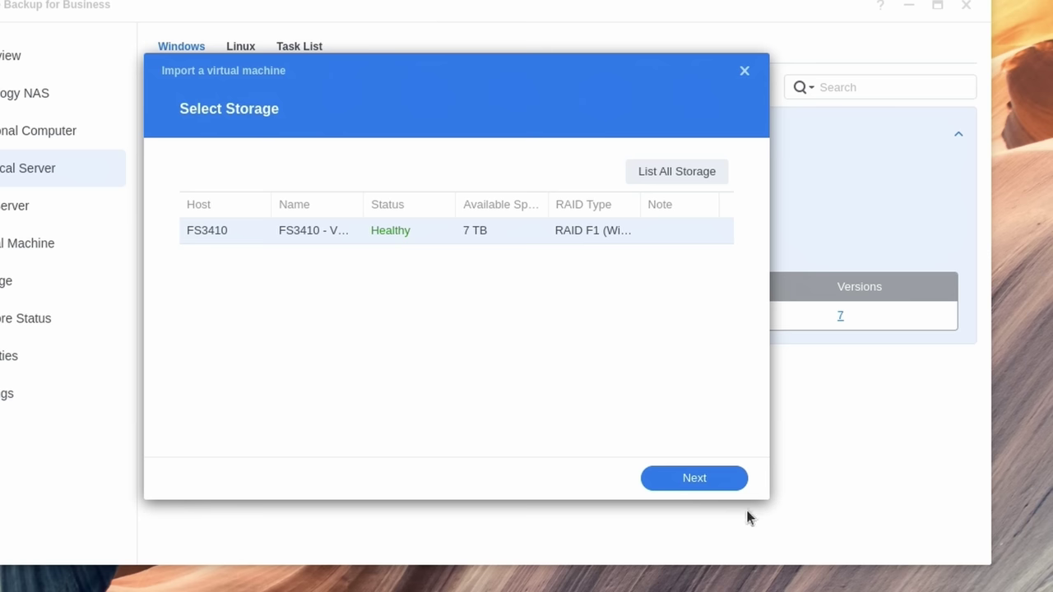
- Accept the FS3410 storage for the imported virtual machine and name the machine YT Demo
left_click(699, 480)
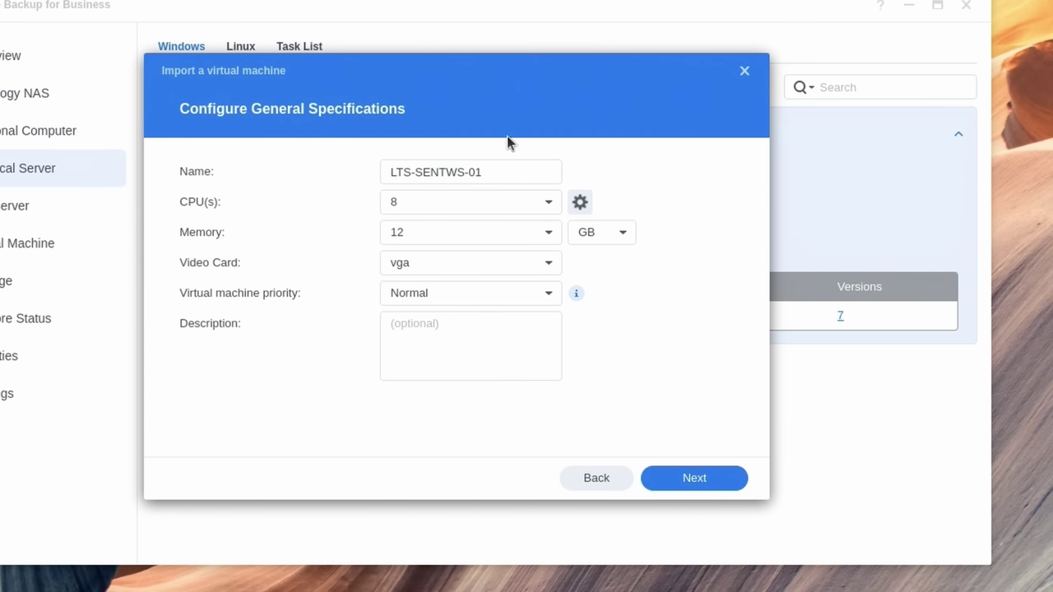
left_click(510, 174)
key("BackSpace")
key("BackSpace")
key("BackSpace")
key("BackSpace")
key("BackSpace")
key("BackSpace")
key("BackSpace")
key("BackSpace")
key("BackSpace")
key("BackSpace")
key("BackSpace")
key("BackSpace")
key("BackSpace")
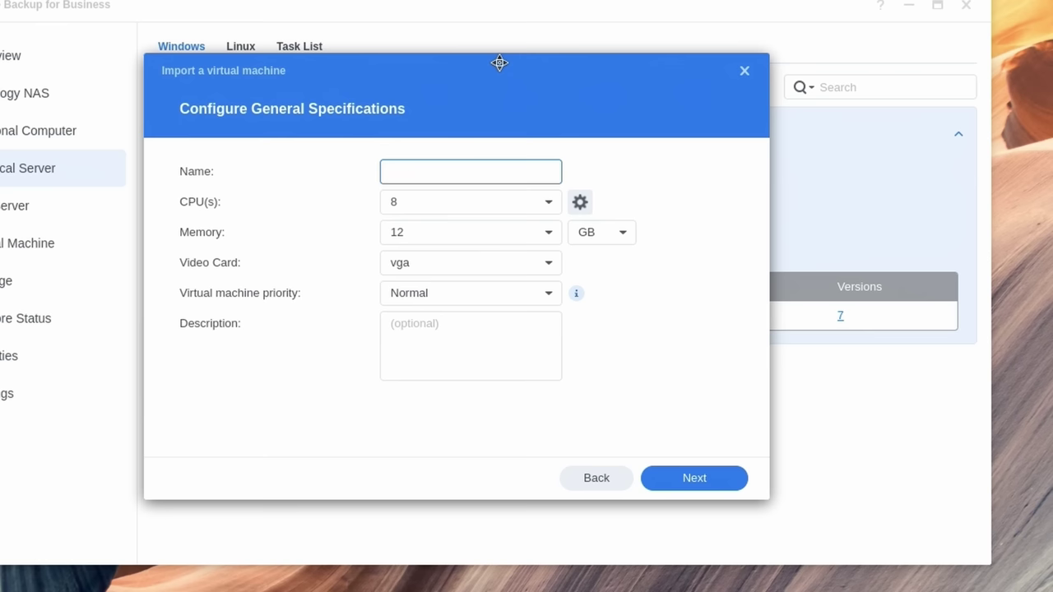
type("YT Demo")
left_click(710, 480)
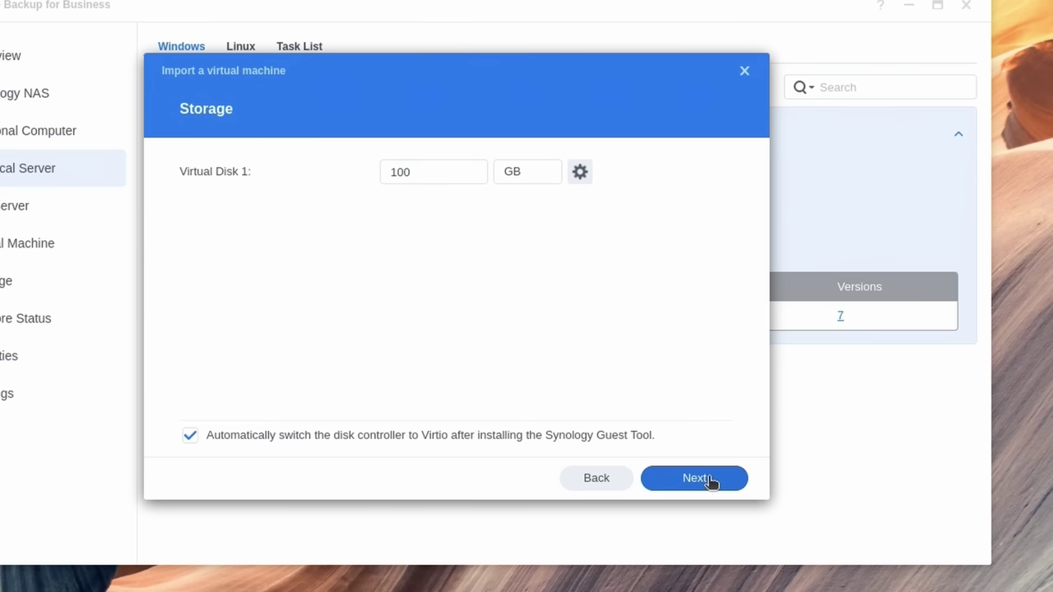
- Accept the 100 GB virtual disk, the Default VM Network and the default other settings for the imported virtual machine
left_click(698, 481)
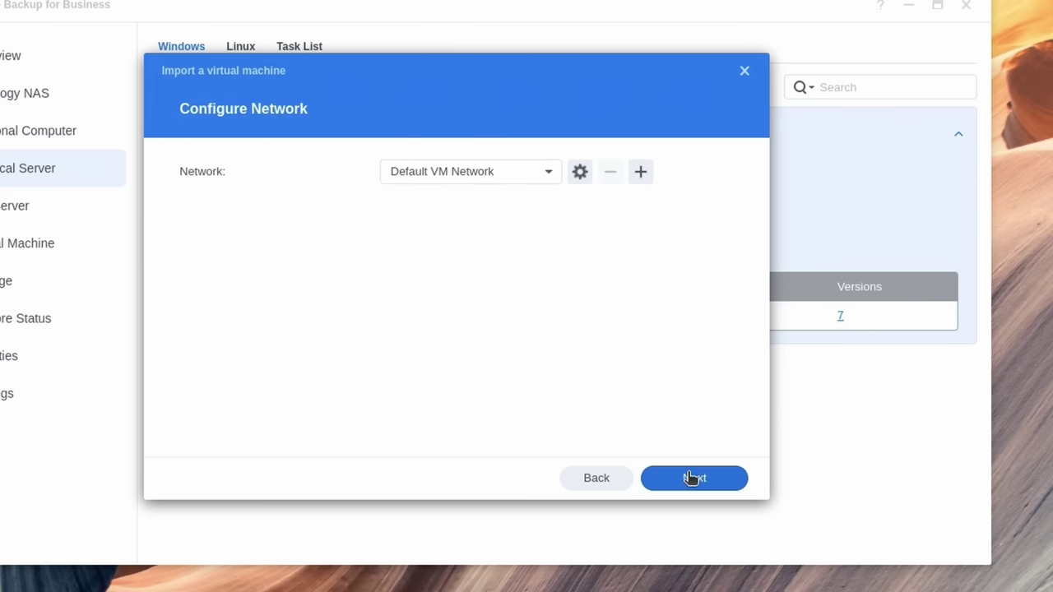
left_click(695, 478)
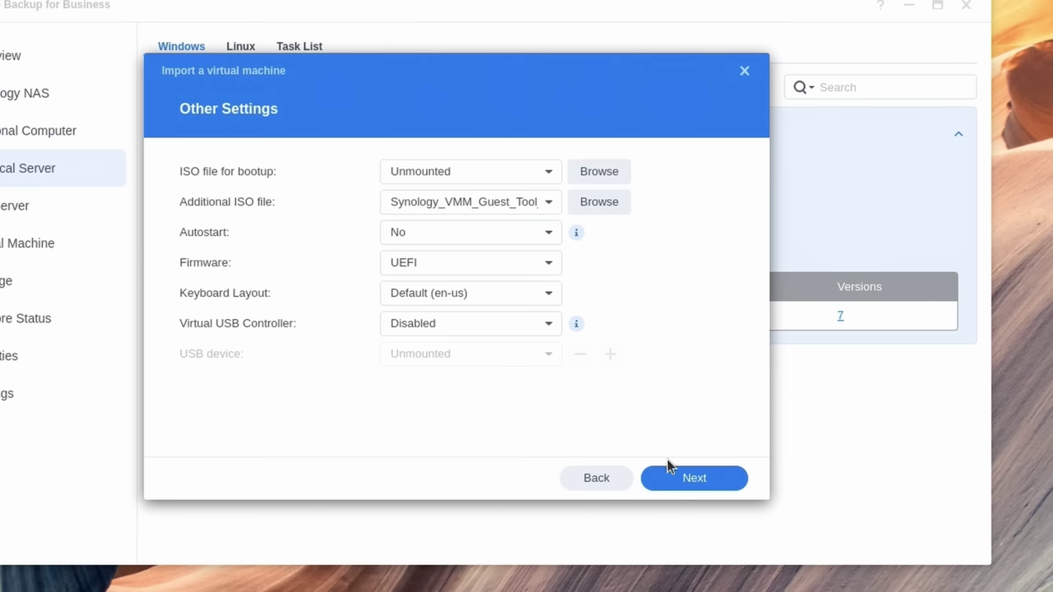
left_click(693, 485)
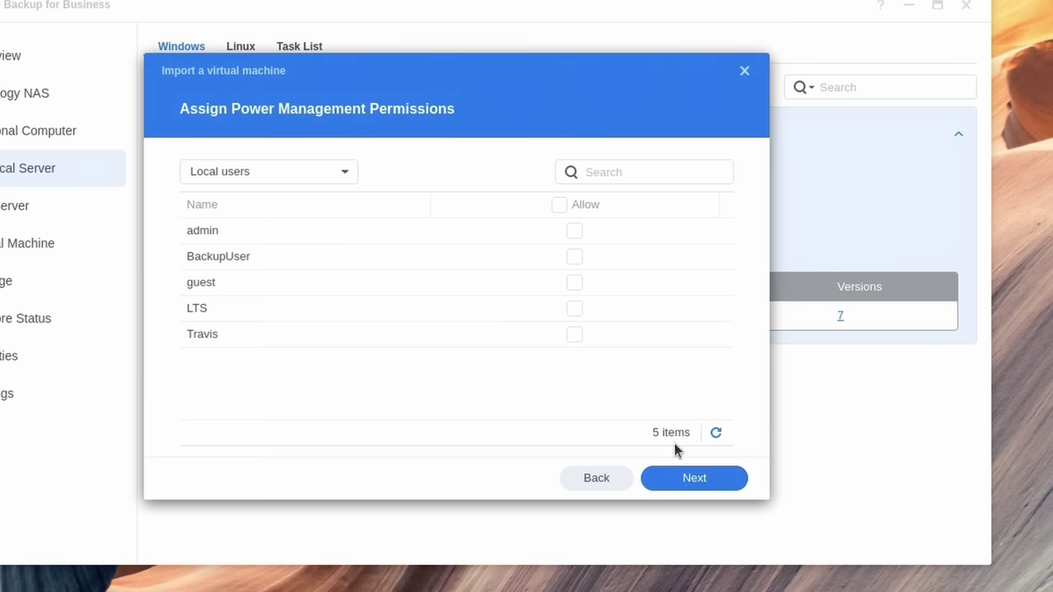
- Allow power management for all local users and finish importing the virtual machine without powering it on after creation
left_click(559, 205)
left_click(671, 482)
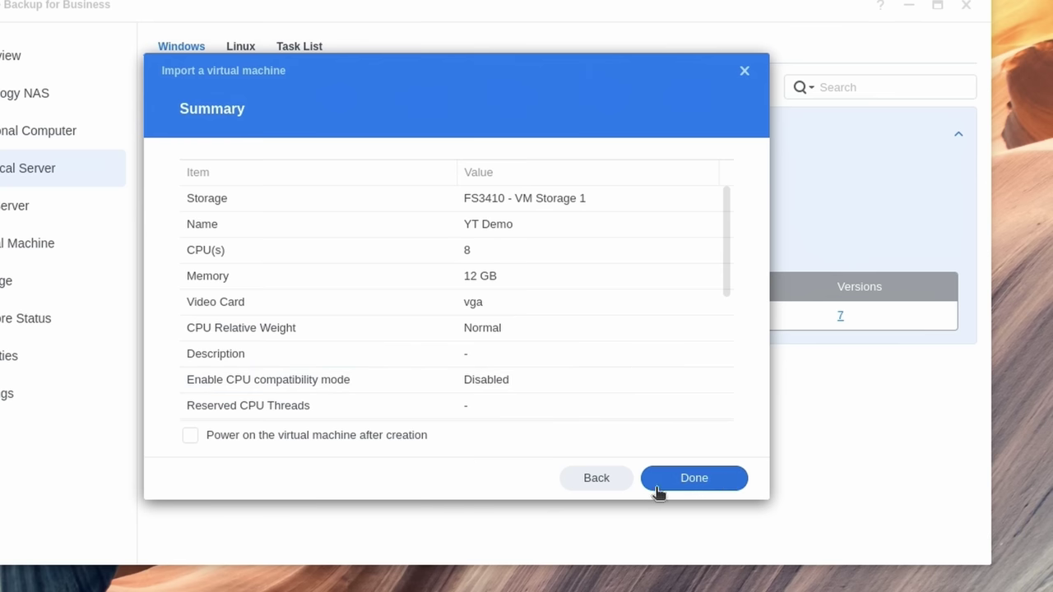
left_click(731, 483)
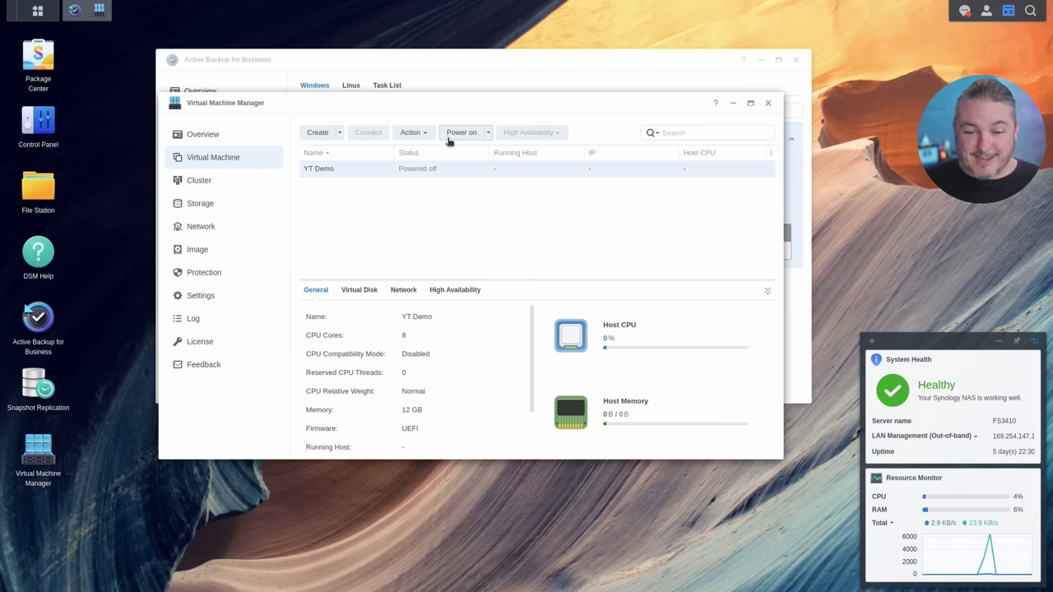
- Power on the YT Demo virtual machine and connect to its console
left_click(449, 138)
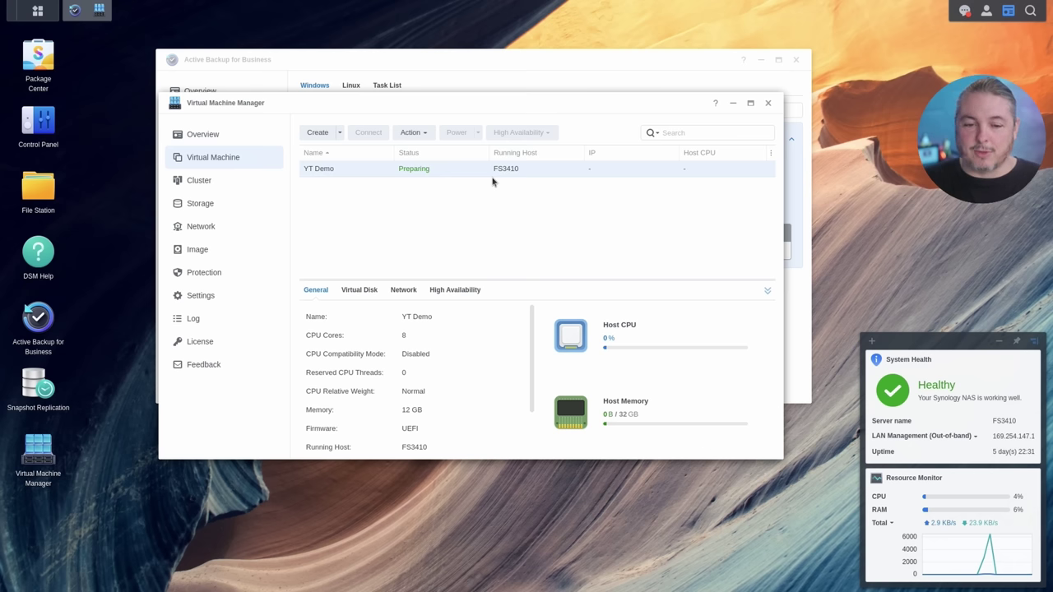
left_click(413, 132)
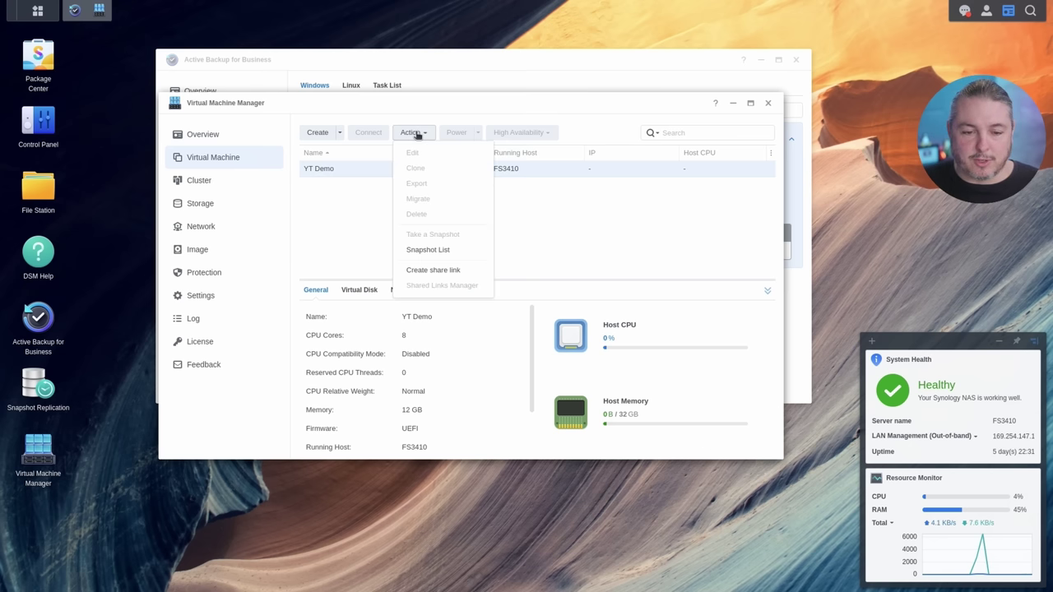
left_click(618, 178)
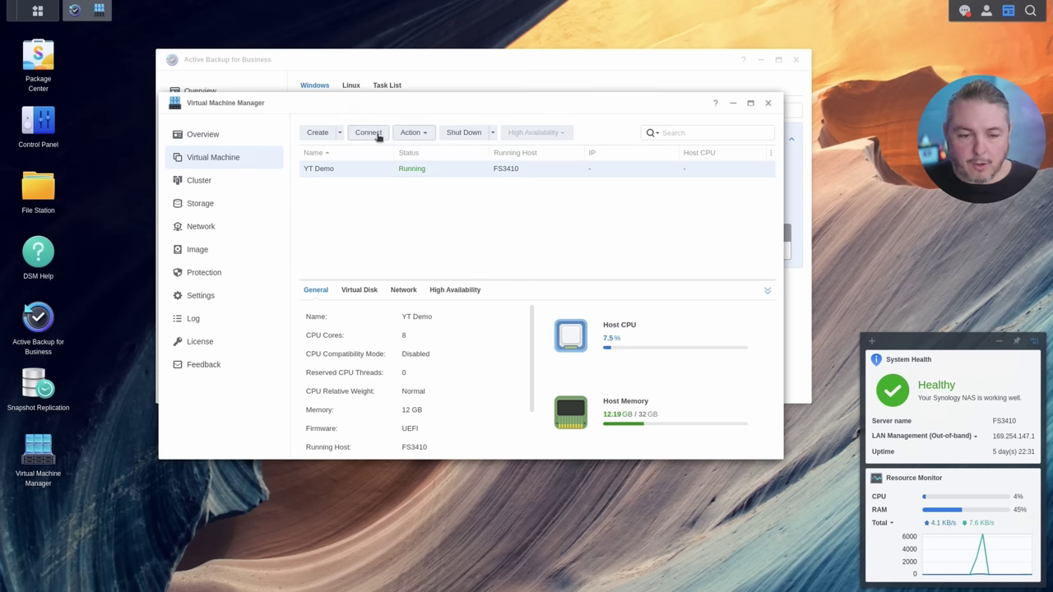
left_click(375, 136)
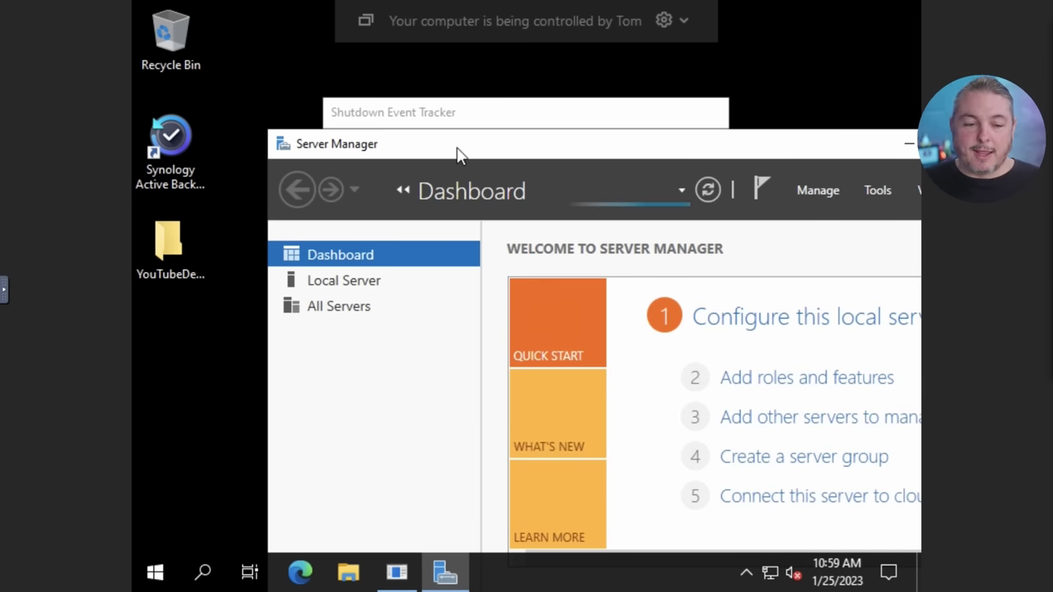
- Move Server Manager off the Shutdown Event Tracker and submit the tracker with x as both problem ID and comment
left_click_drag(458, 153, 385, 295)
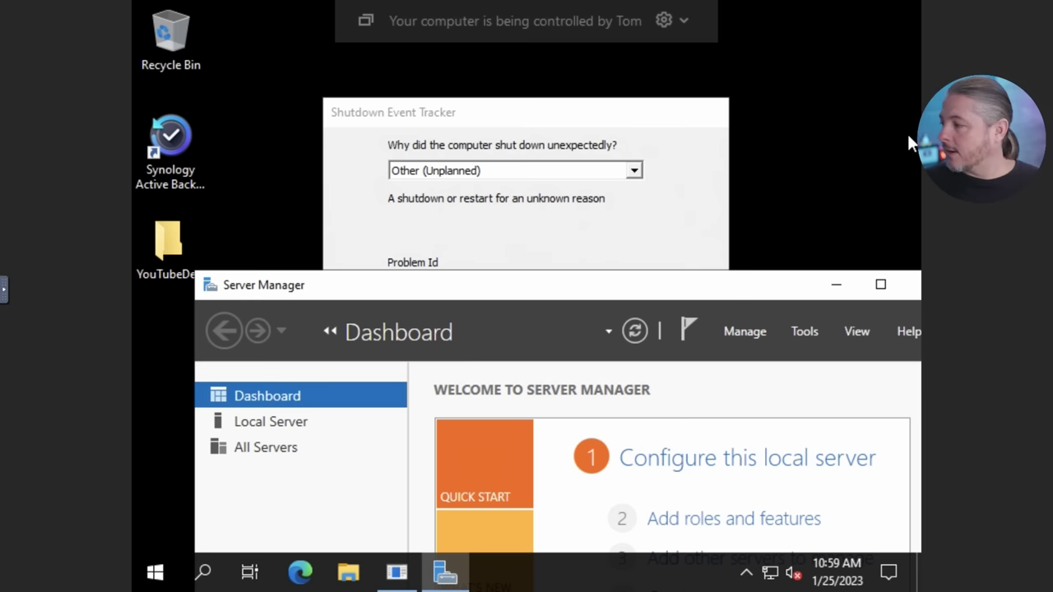
left_click(588, 238)
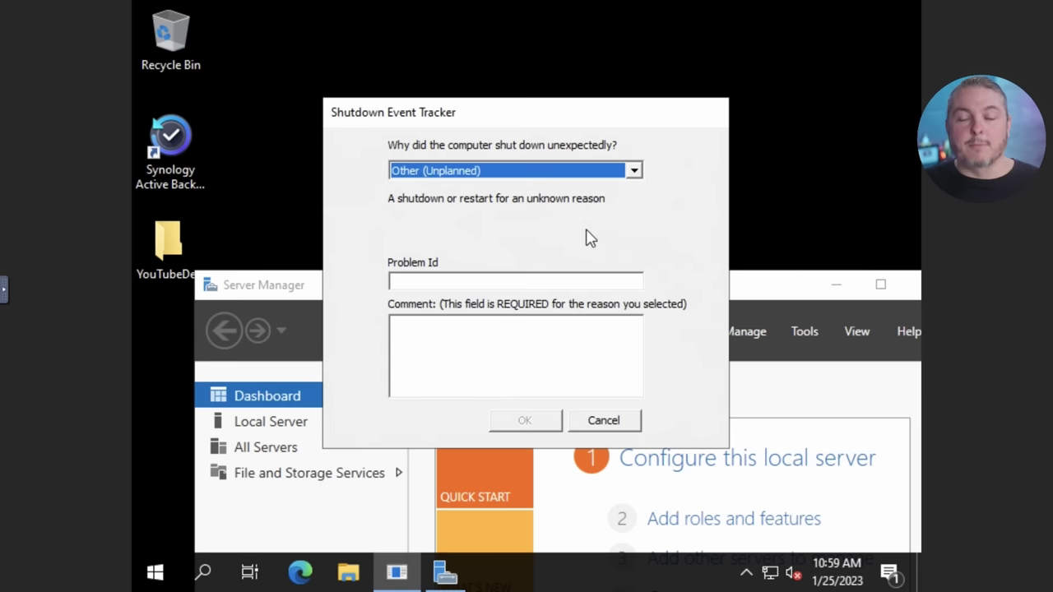
left_click(542, 281)
type("x")
key("Tab")
type("x")
left_click(524, 421)
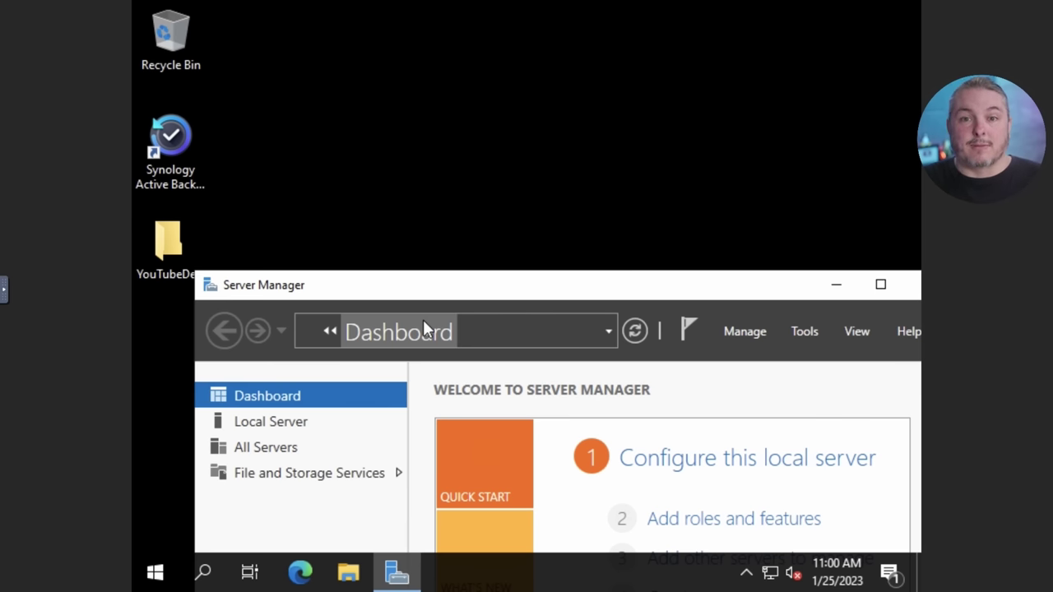
left_click(628, 201)
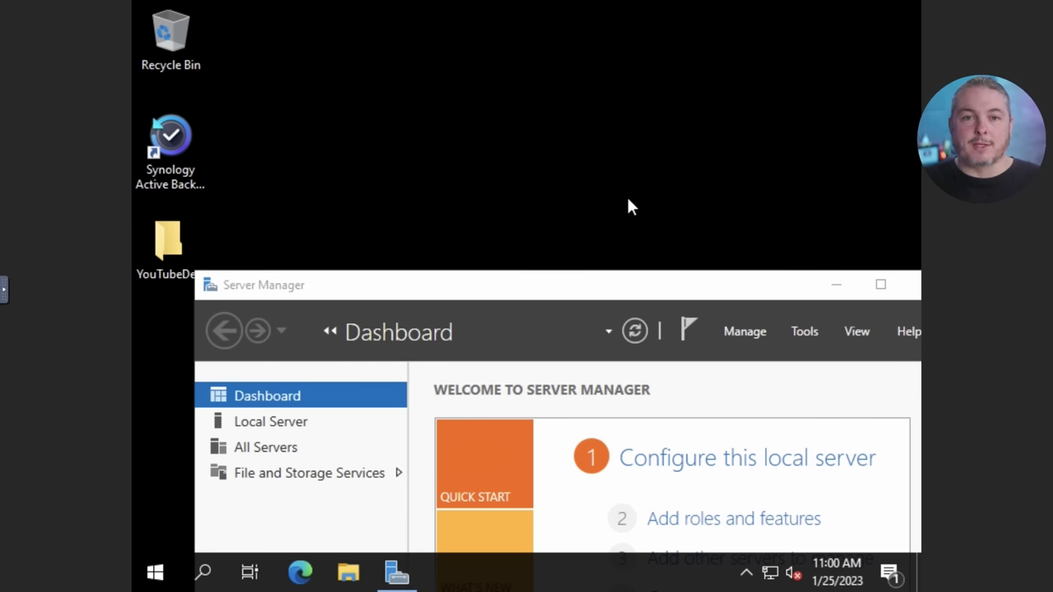